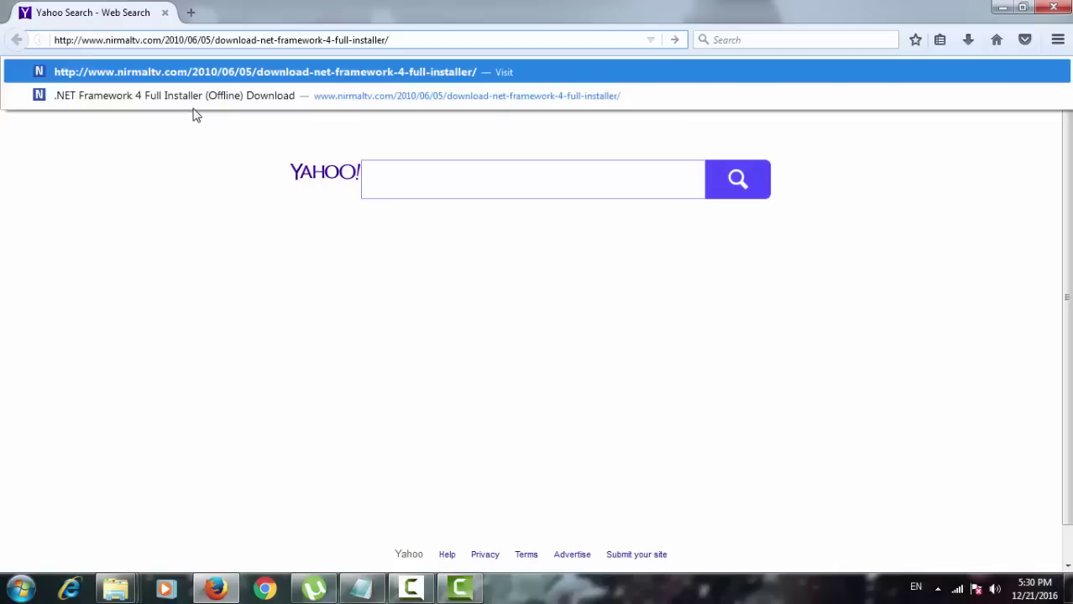
key("Return")
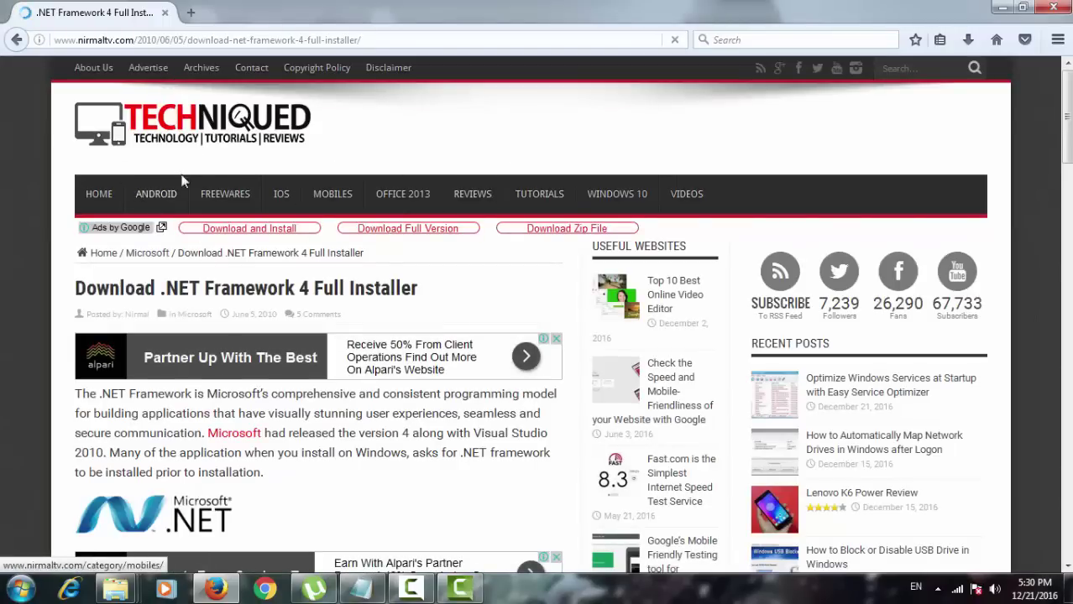
scroll(277, 187, "down", 5)
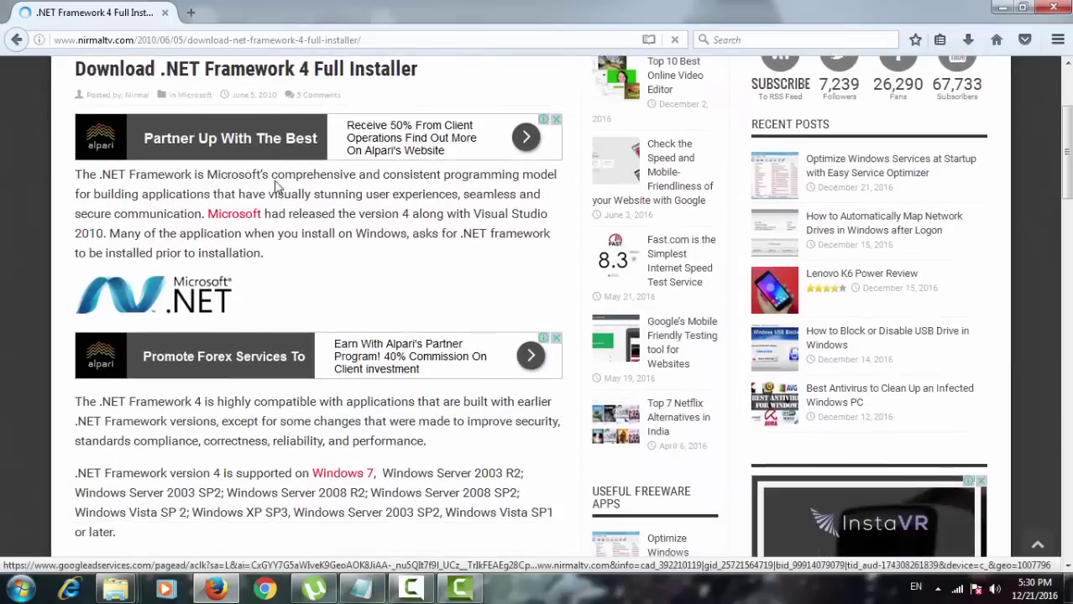
scroll(277, 186, "down", 8)
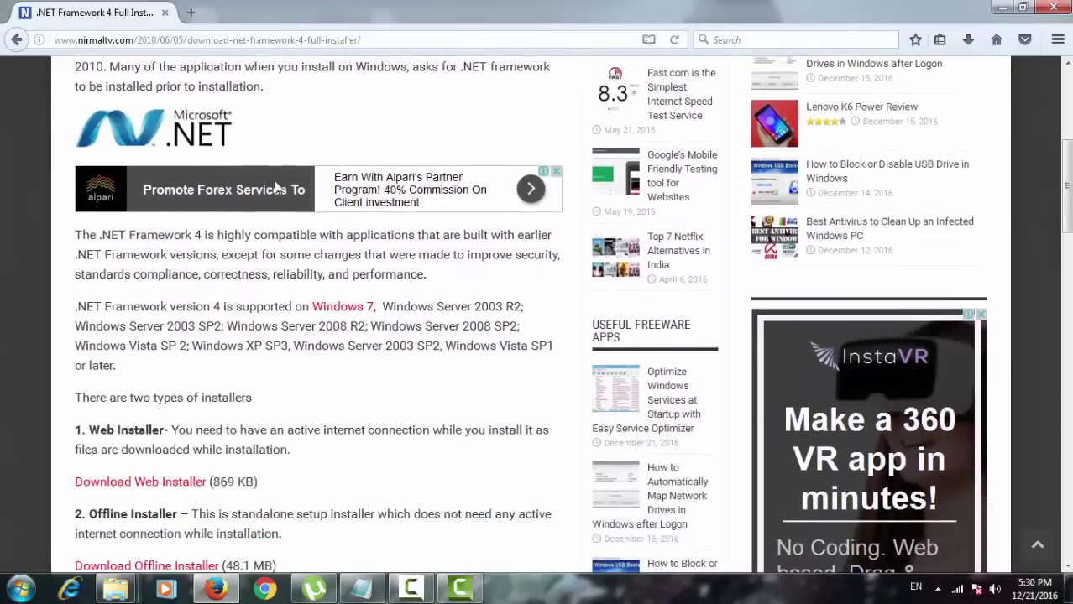
scroll(277, 187, "down", 2)
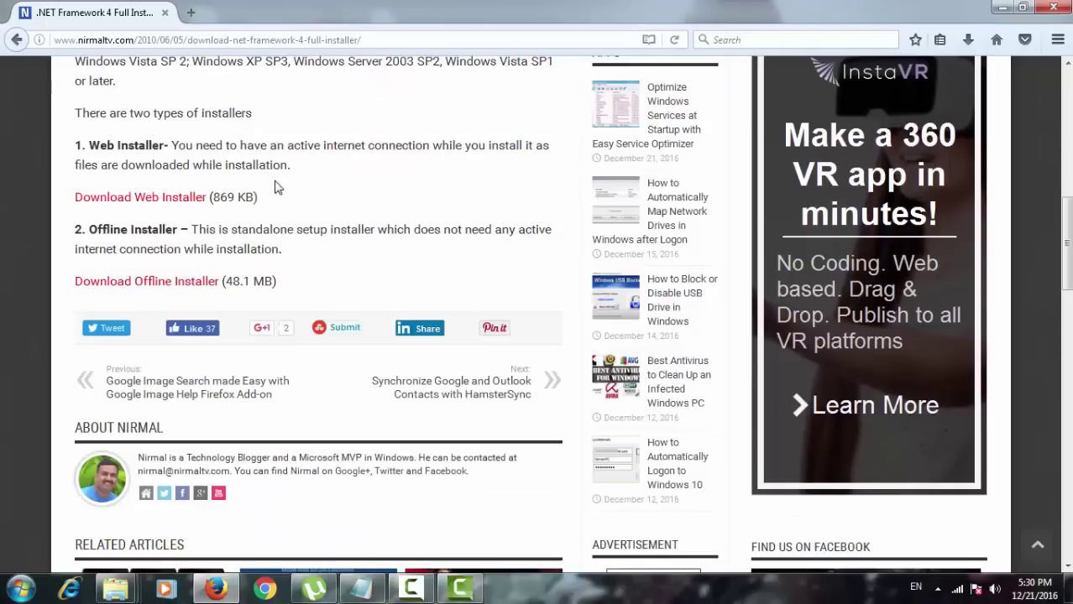
mouse_move(58, 174)
left_mouse_down()
mouse_move(72, 195)
mouse_move(277, 217)
left_mouse_up()
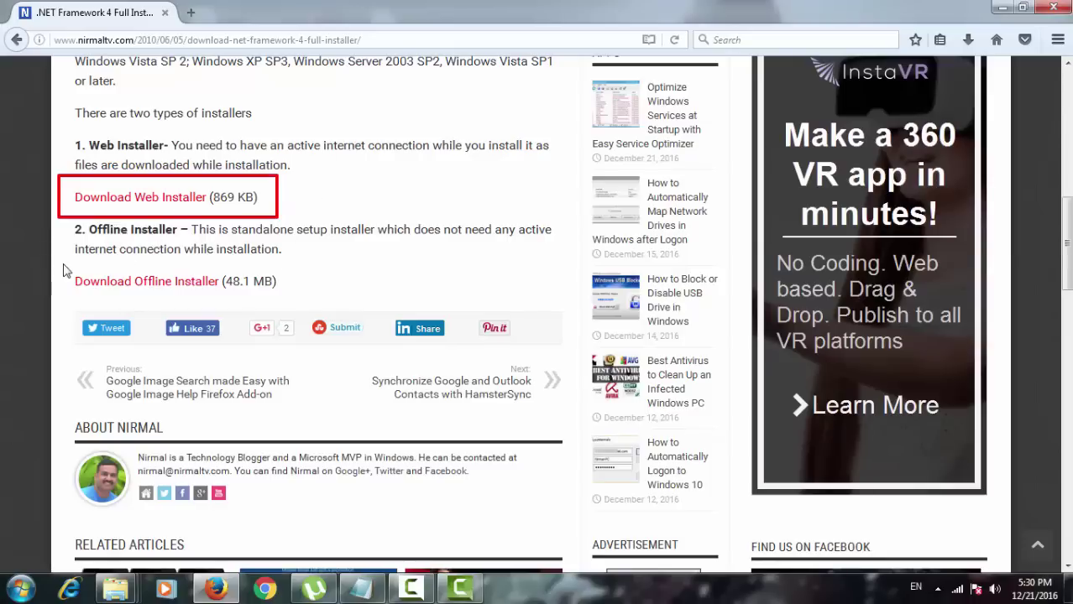
mouse_move(64, 263)
left_mouse_down()
mouse_move(168, 314)
mouse_move(332, 332)
mouse_move(331, 304)
left_mouse_up()
key("Escape")
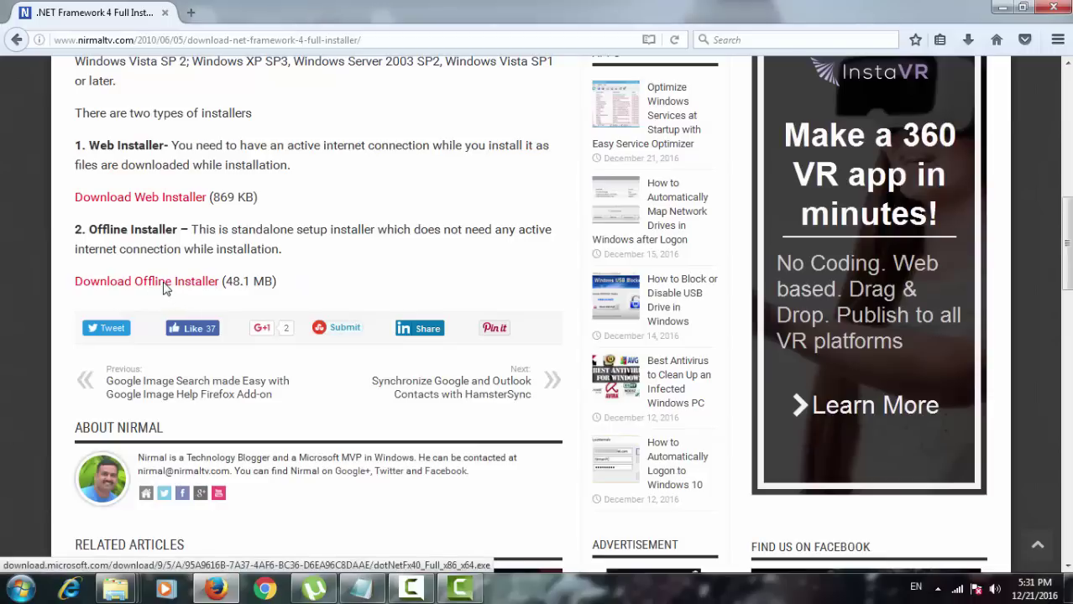
Download the .NET Framework 4 offline installer, saving the file, and open the folder containing it.
left_click(165, 285)
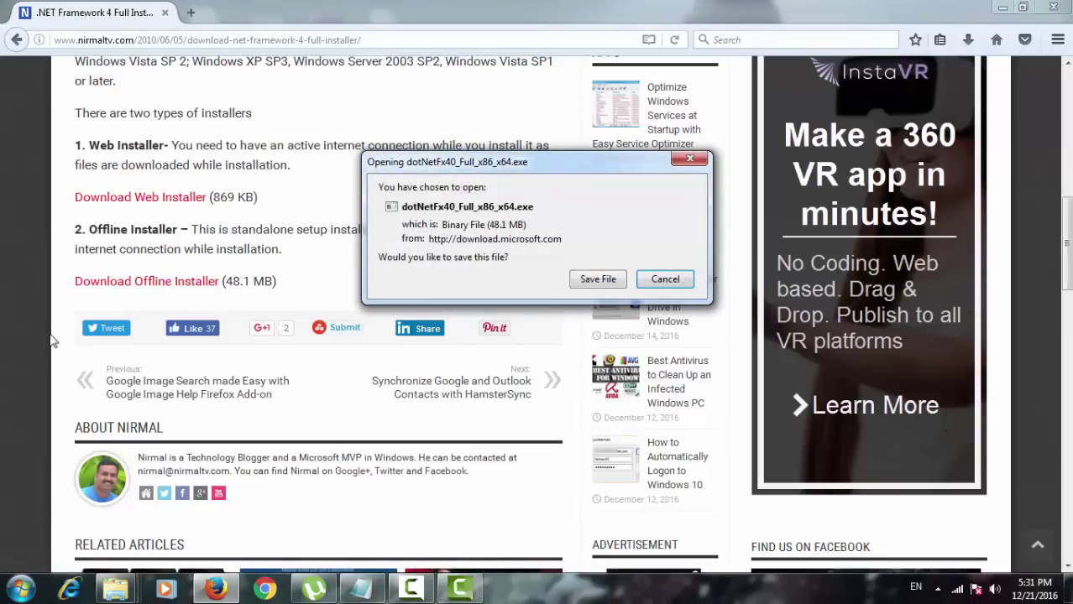
left_click(599, 282)
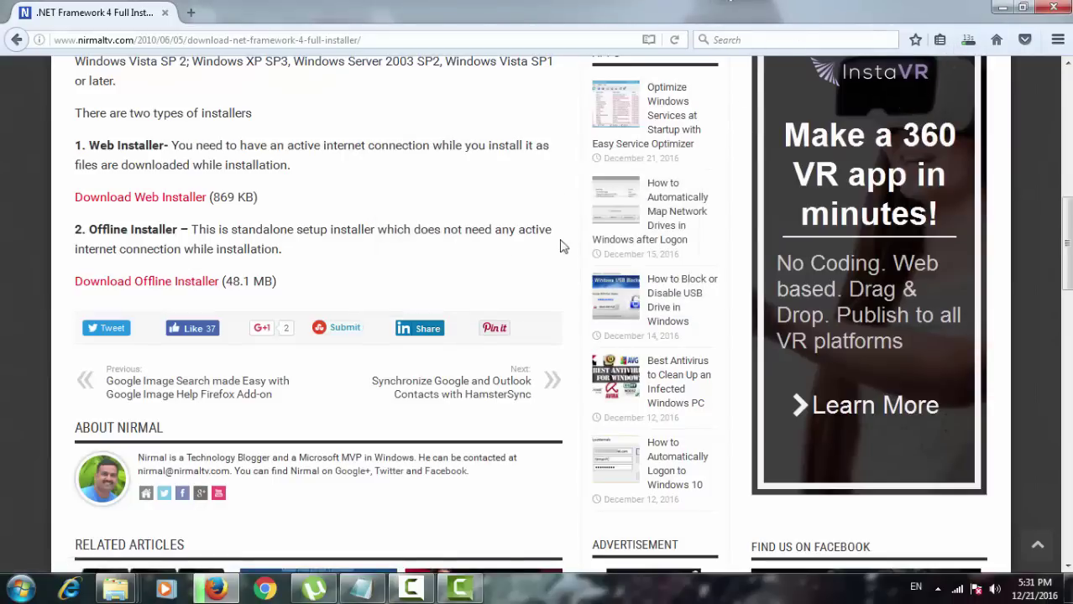
left_click(969, 40)
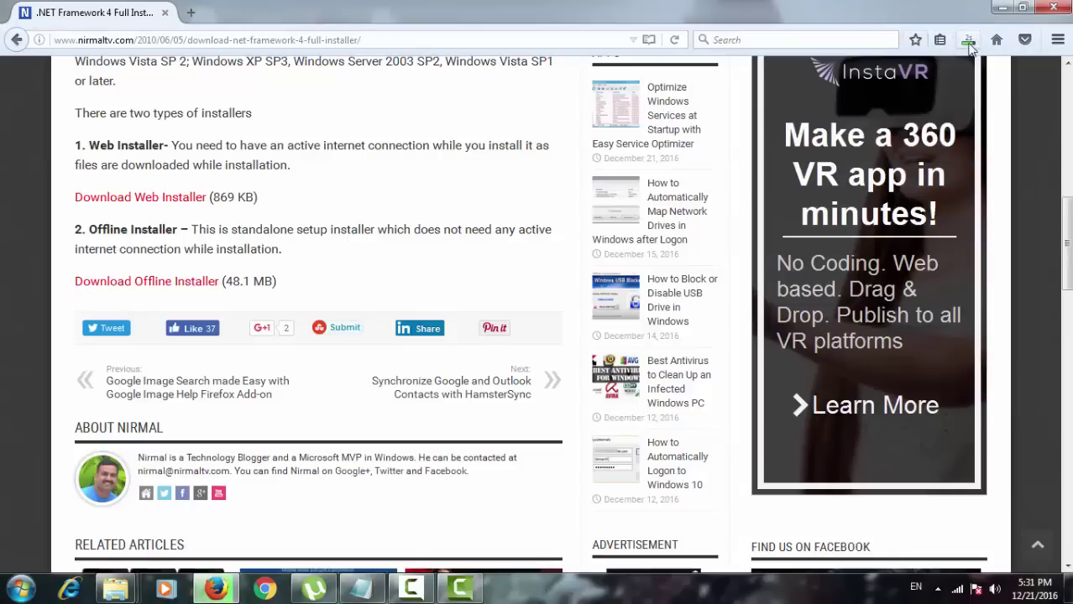
left_click(968, 40)
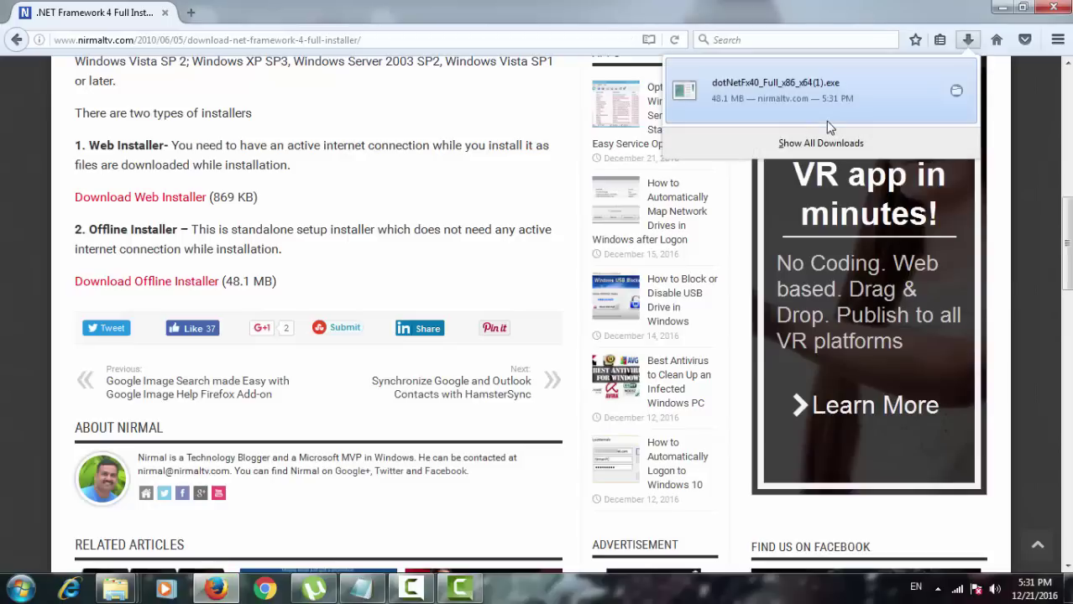
left_click(956, 95)
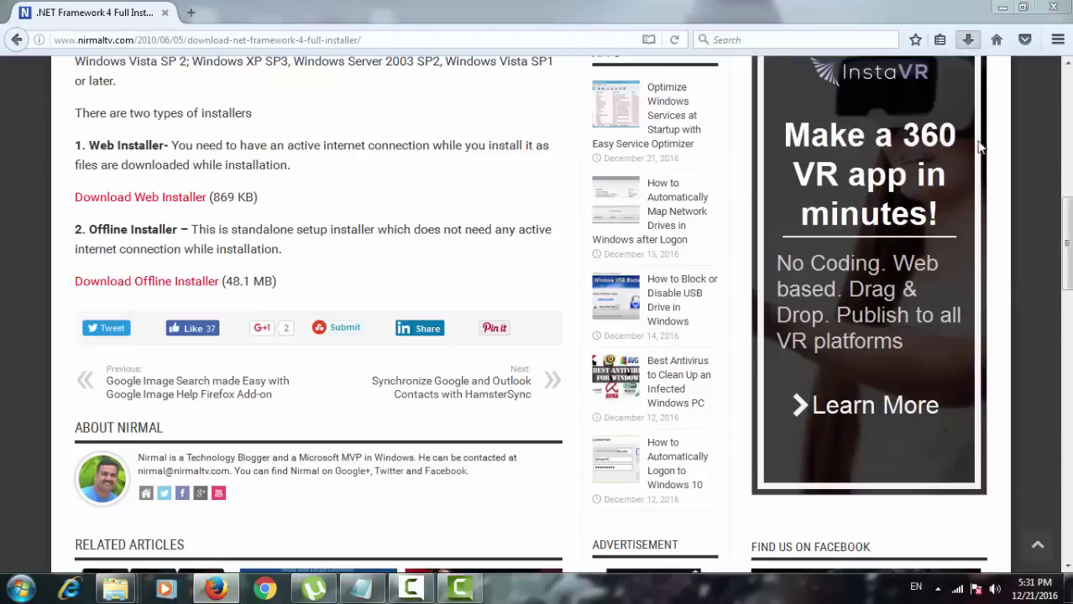
Move dotNetFx40_Full_x86_x64(1) from the Downloads folder to an empty spot on the desktop, with the browser and folder windows minimized.
left_click(1003, 7)
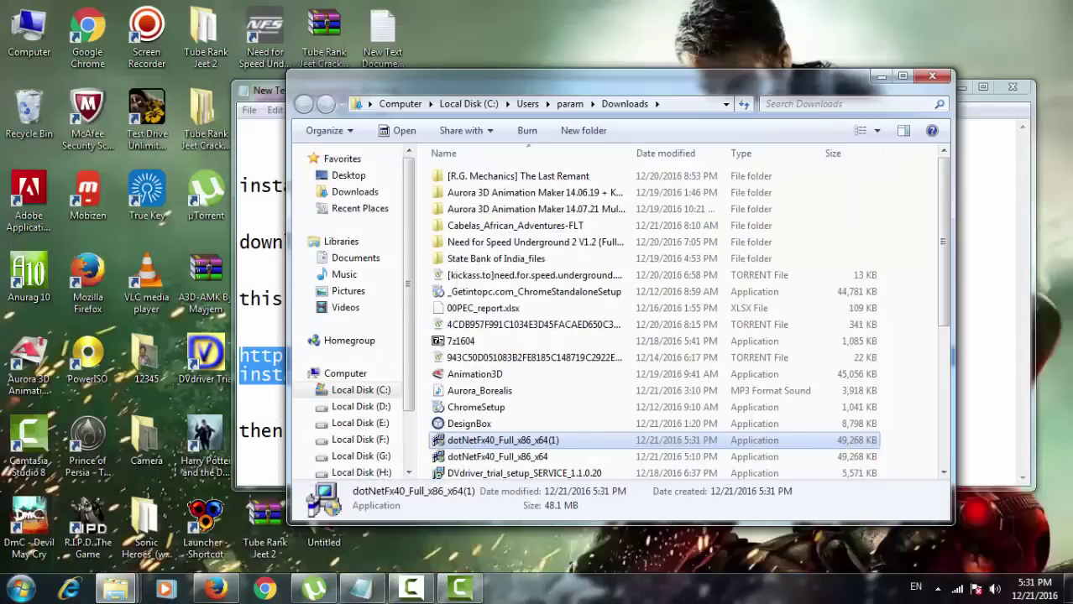
left_click(980, 149)
left_click(958, 86)
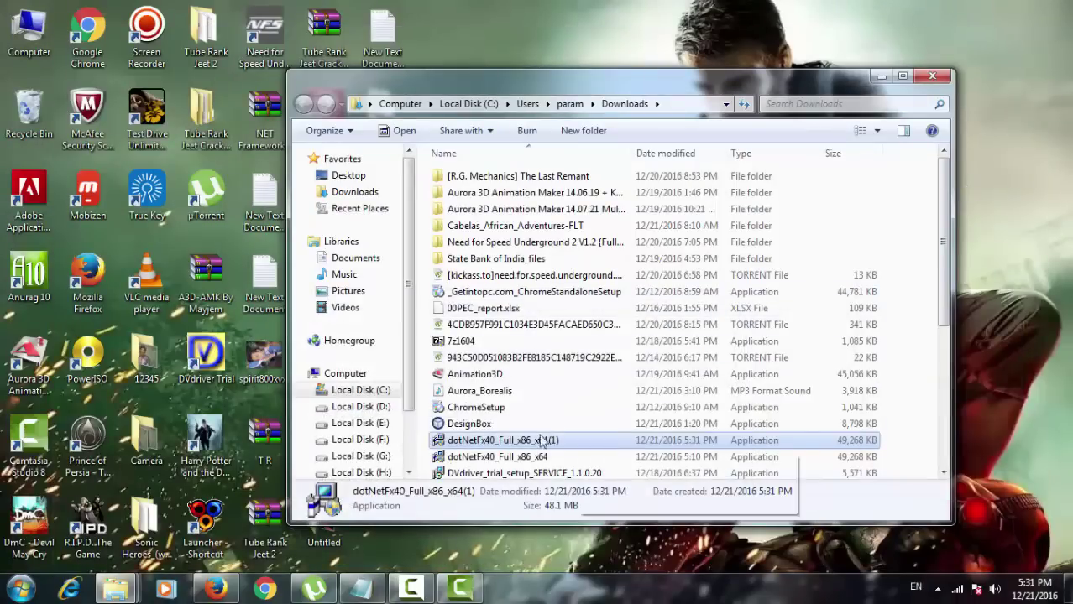
left_click_drag(460, 447, 557, 46)
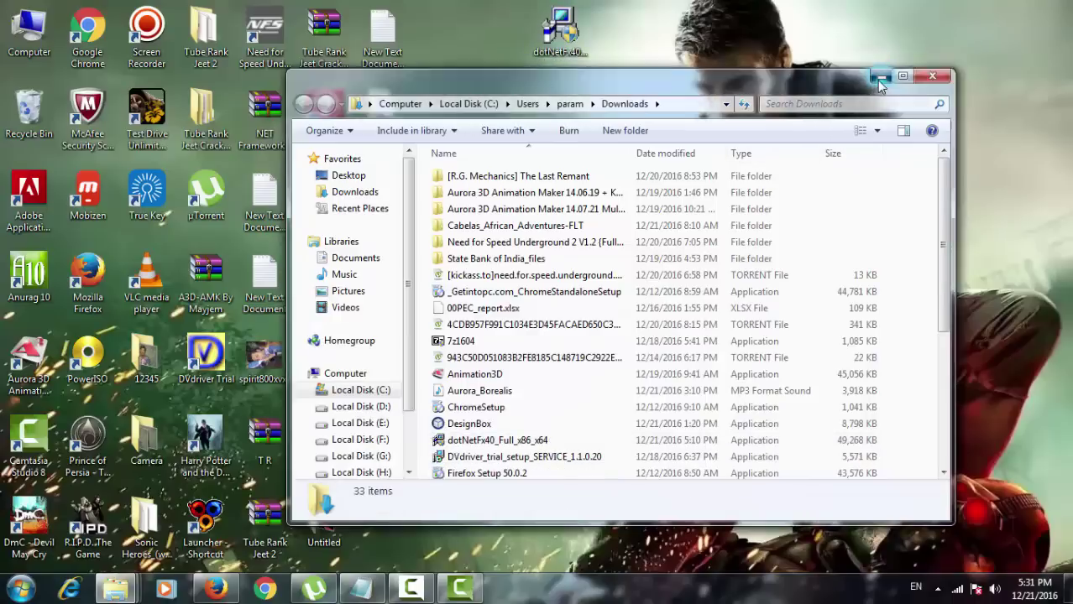
left_click(879, 77)
left_click_drag(561, 28, 498, 113)
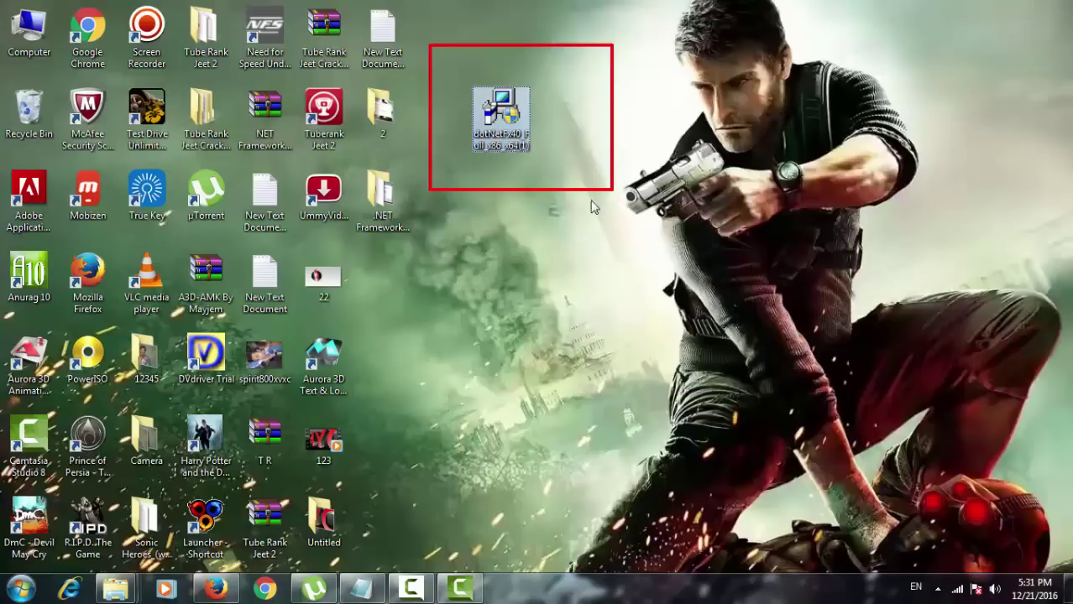
Try to install .NET Framework 4 from the dotNetFx40 installer on the desktop, accepting the license terms.
right_click(504, 109)
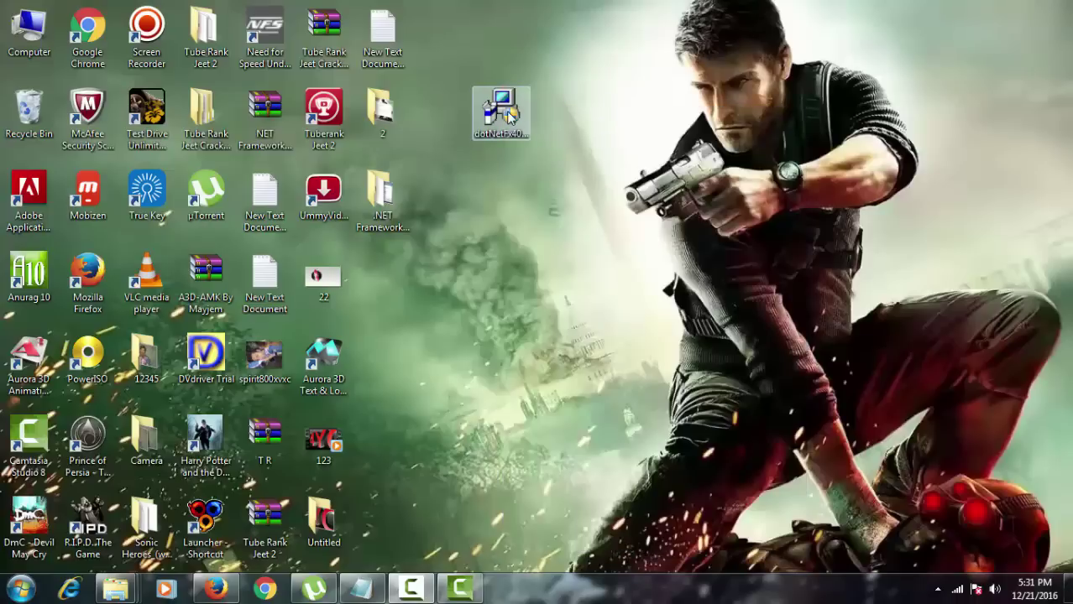
right_click(504, 114)
left_click(542, 141)
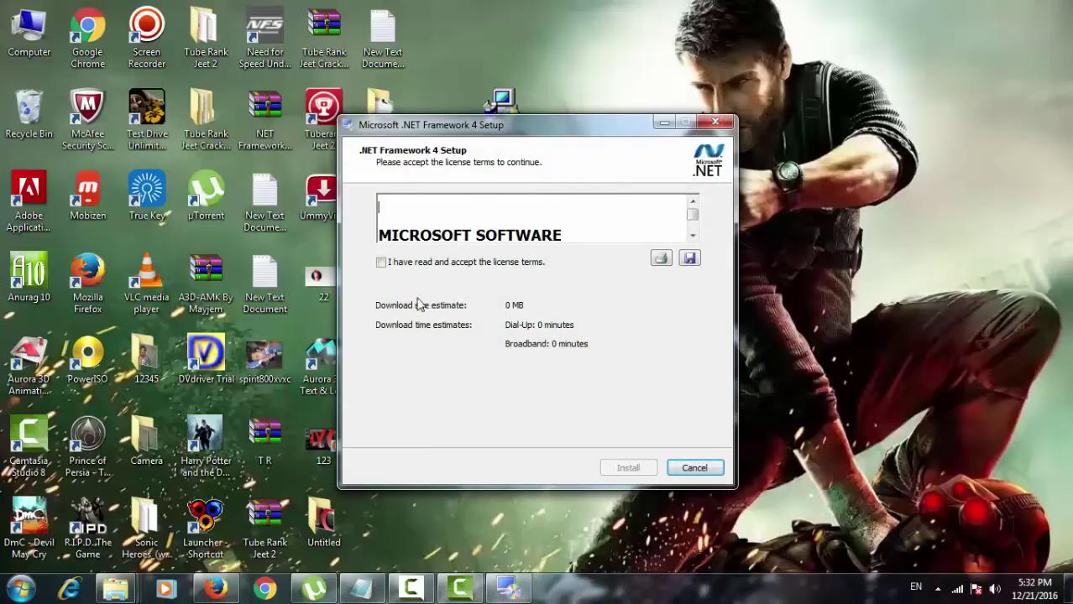
left_click(382, 263)
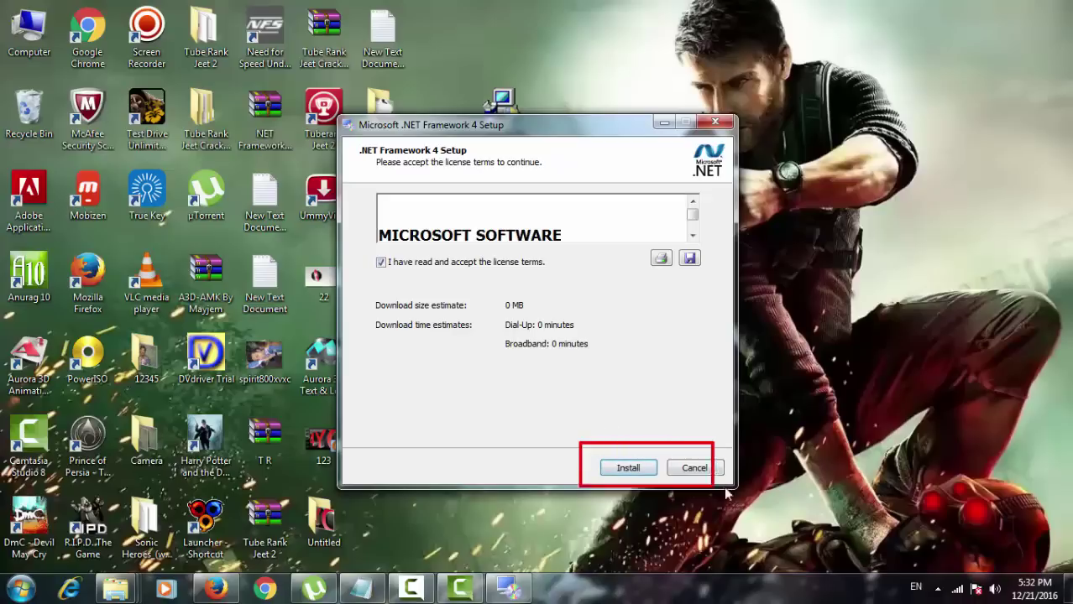
left_click(619, 474)
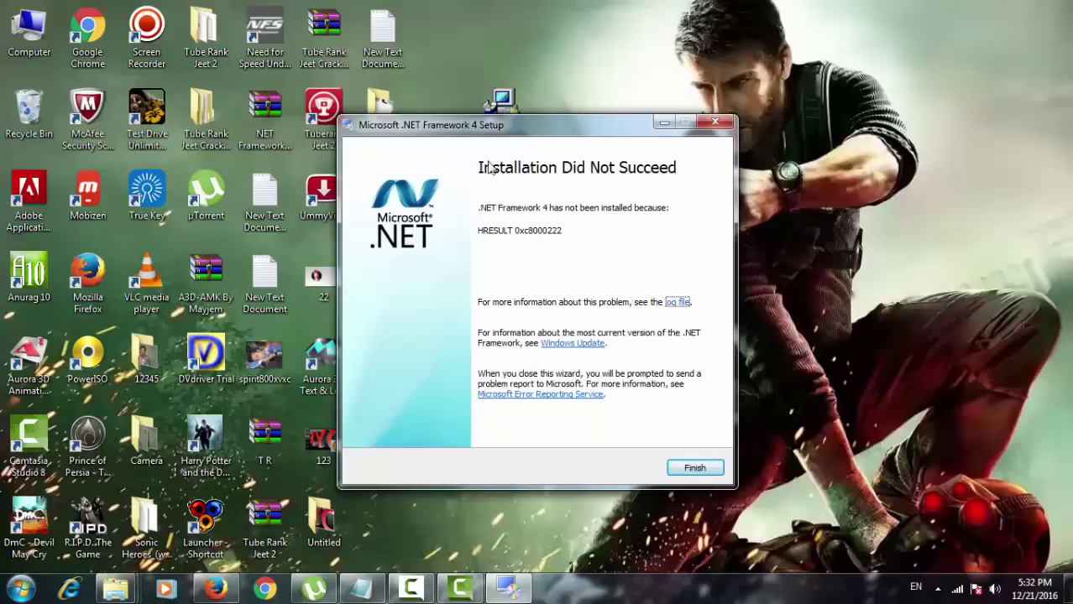
Finish the .NET Framework 4 setup wizard and close the program without checking online for a solution.
mouse_move(458, 159)
left_mouse_down()
mouse_move(501, 175)
mouse_move(707, 193)
left_mouse_up()
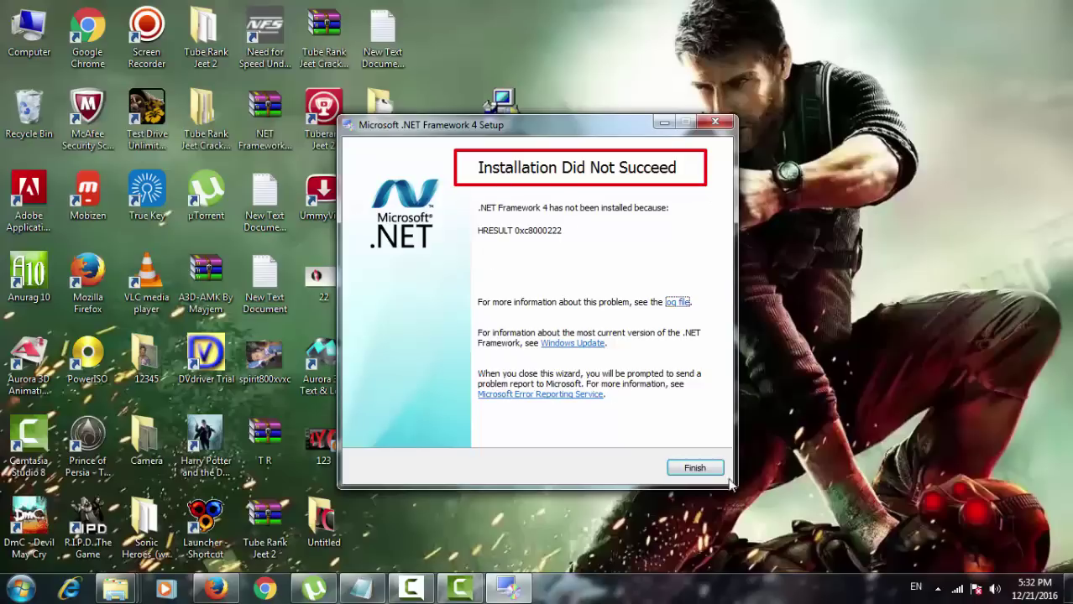
left_click(694, 467)
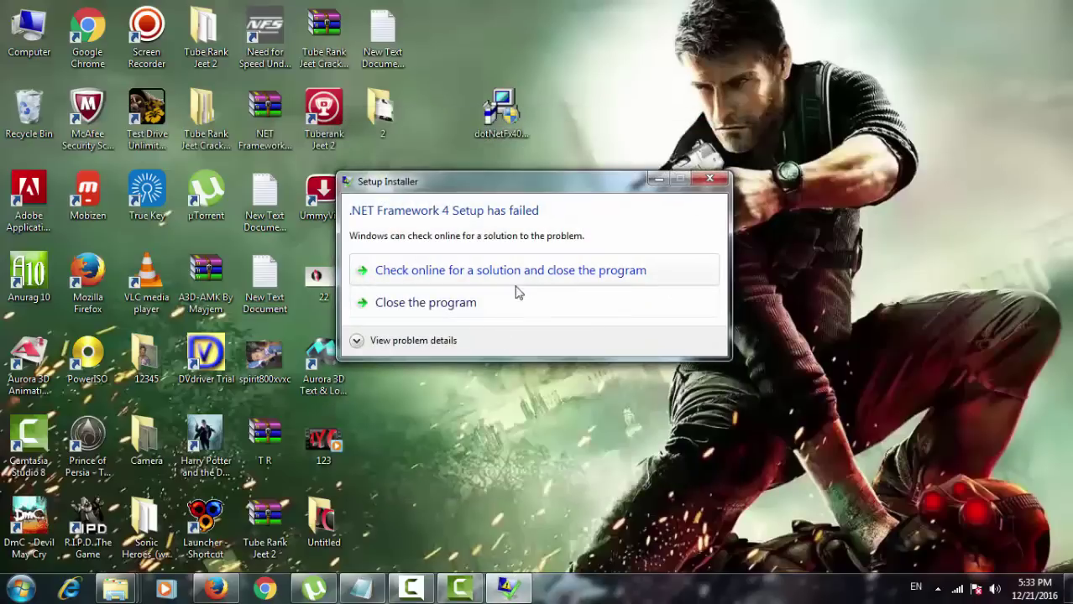
left_click(459, 310)
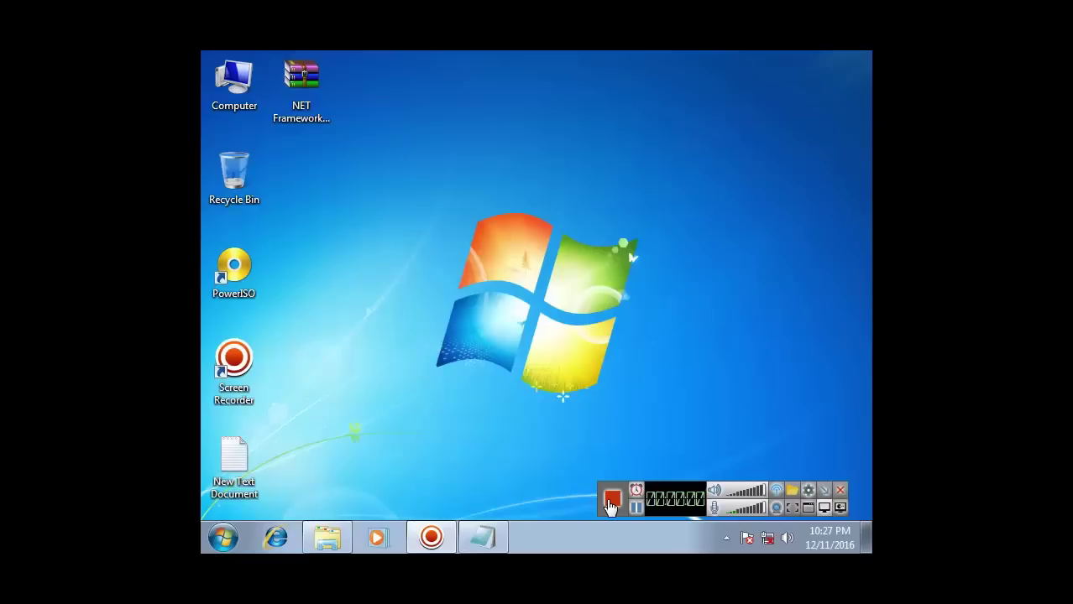
Open the Notepad note on installing NET Framework v4.0.30319, read its three tips line by line, and minimize it.
left_click(491, 539)
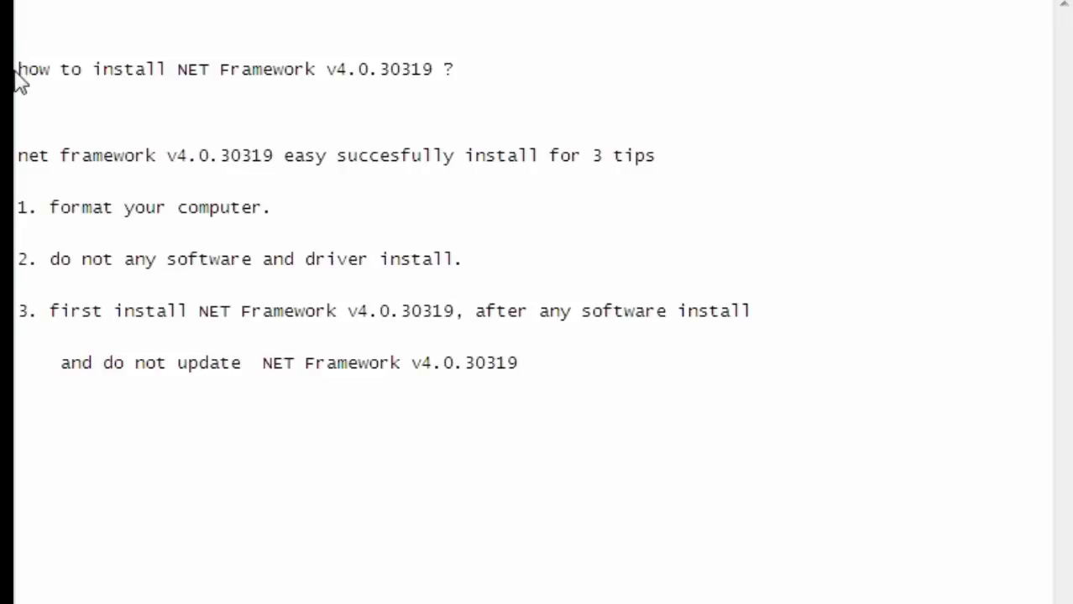
left_click_drag(17, 70, 464, 74)
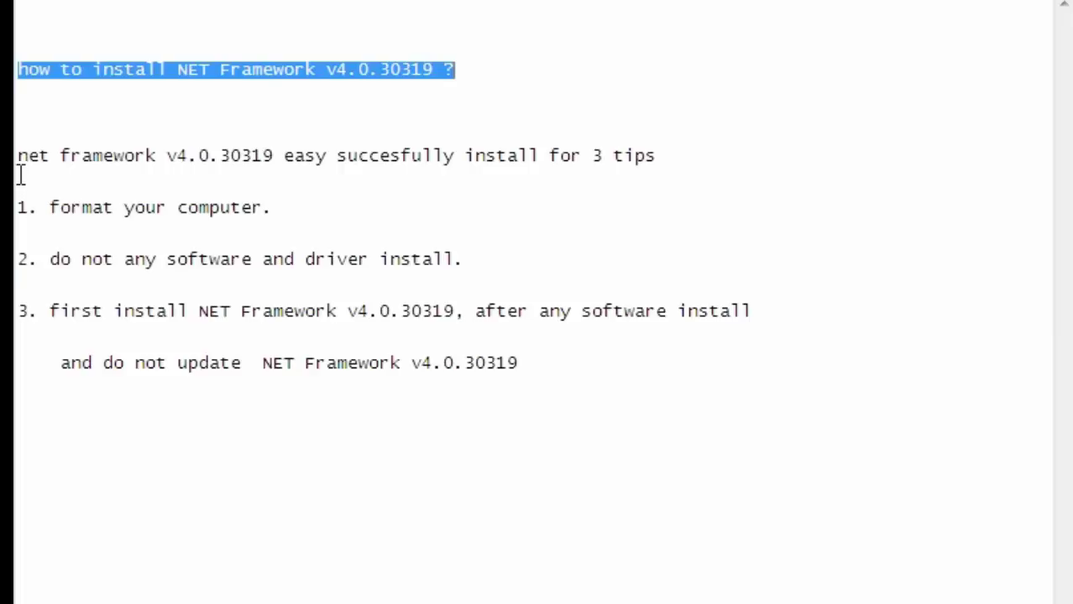
left_click(36, 123)
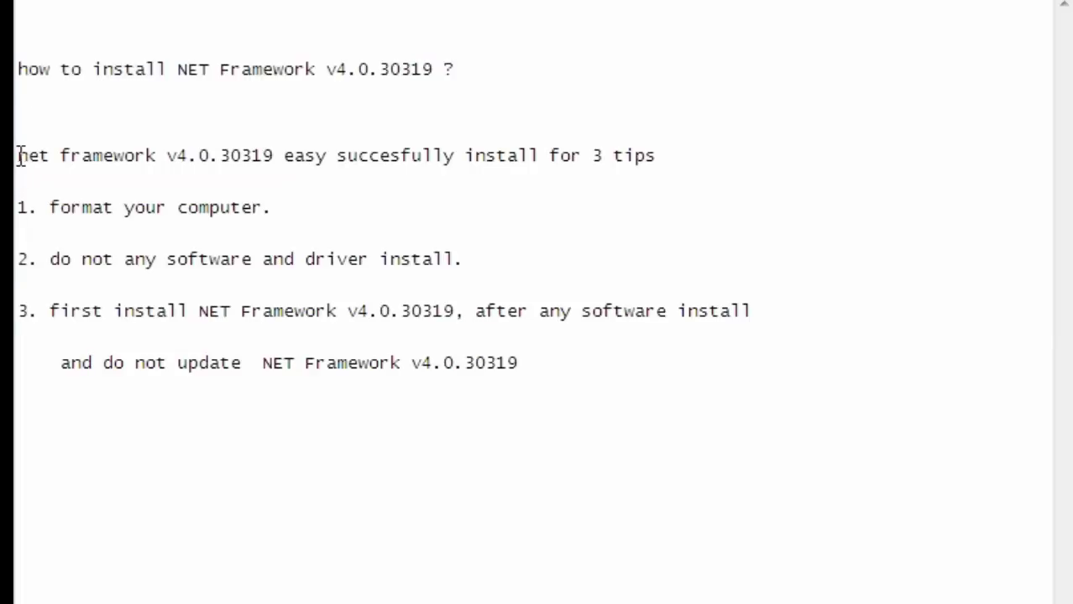
left_click_drag(20, 157, 675, 166)
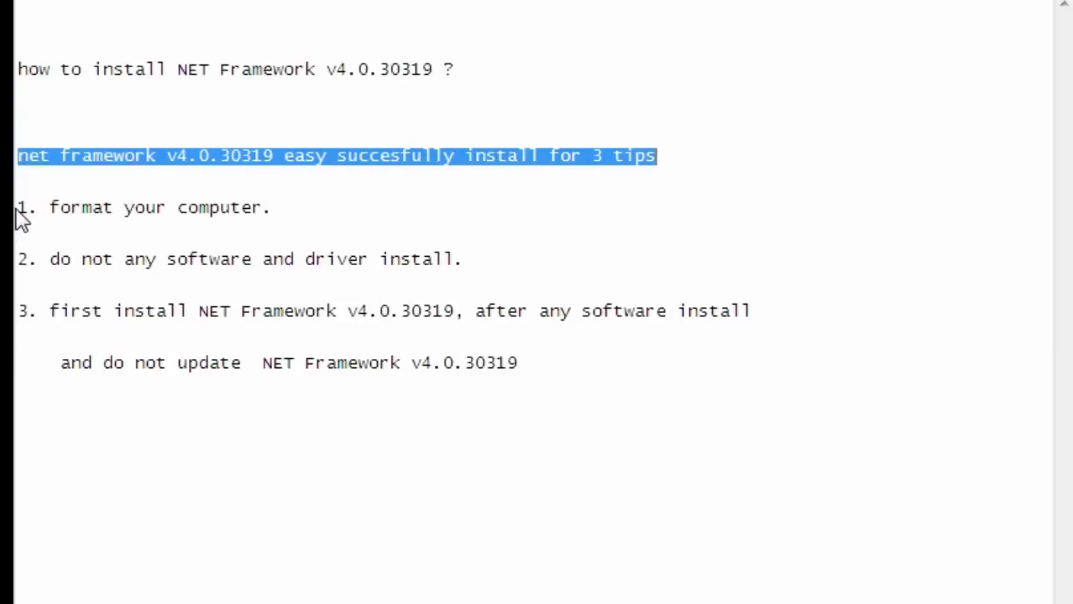
left_click_drag(19, 208, 257, 225)
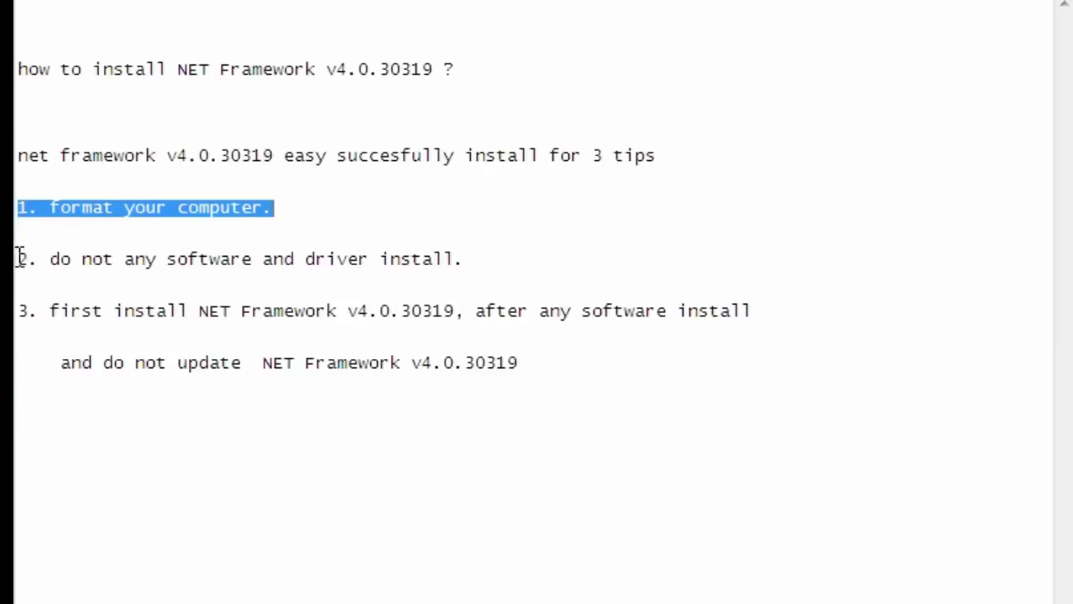
left_click_drag(19, 259, 489, 257)
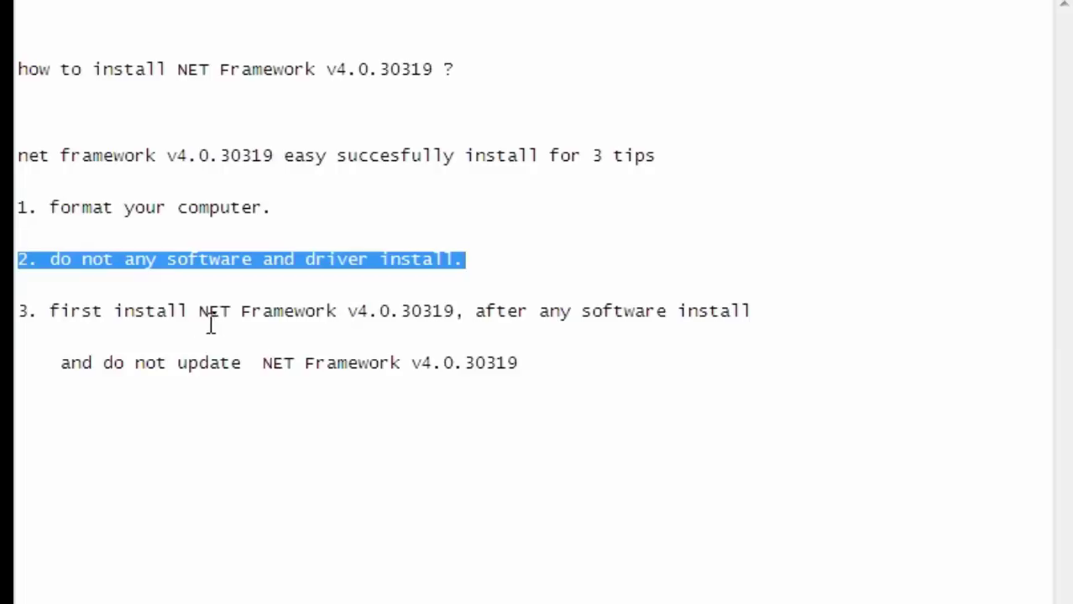
left_click_drag(23, 312, 728, 325)
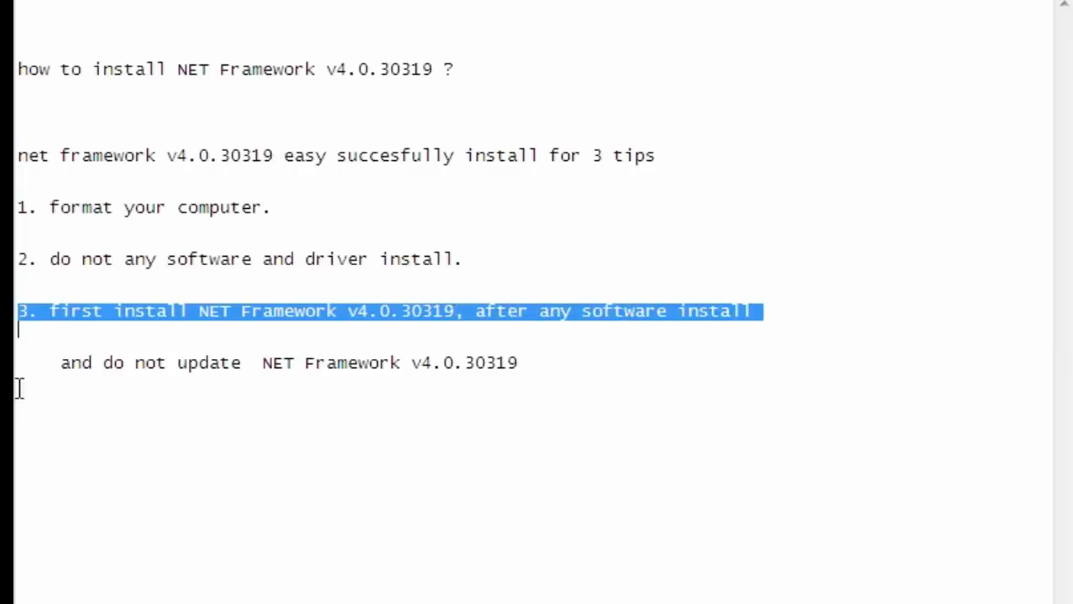
left_click_drag(62, 362, 546, 366)
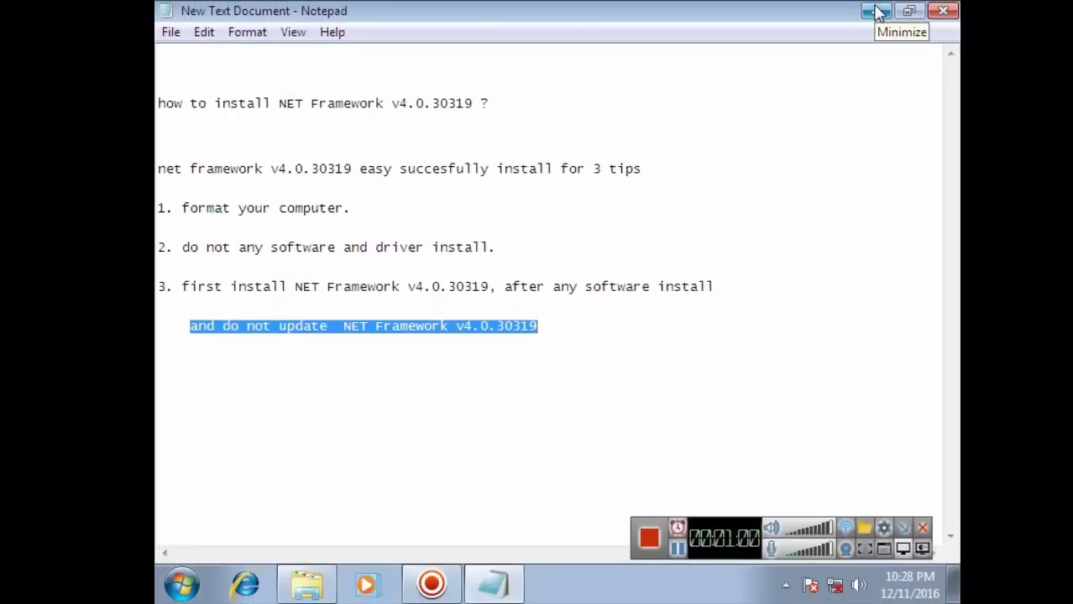
left_click(877, 11)
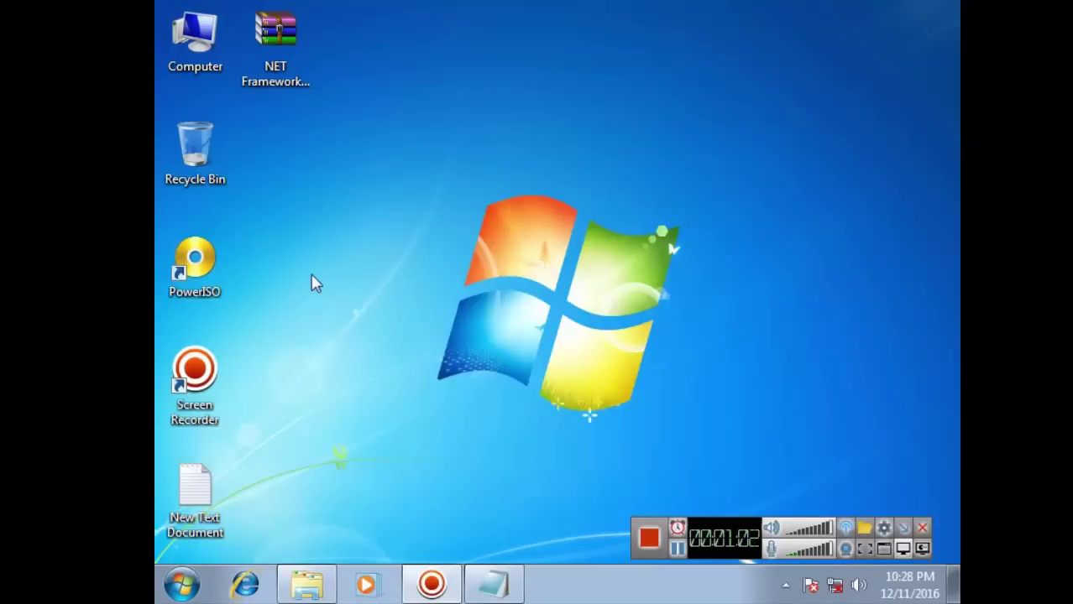
Extract the NET Framework v4.0.30319 By ELKP73 archive directly onto the desktop and select the extracted folder.
left_click(287, 51)
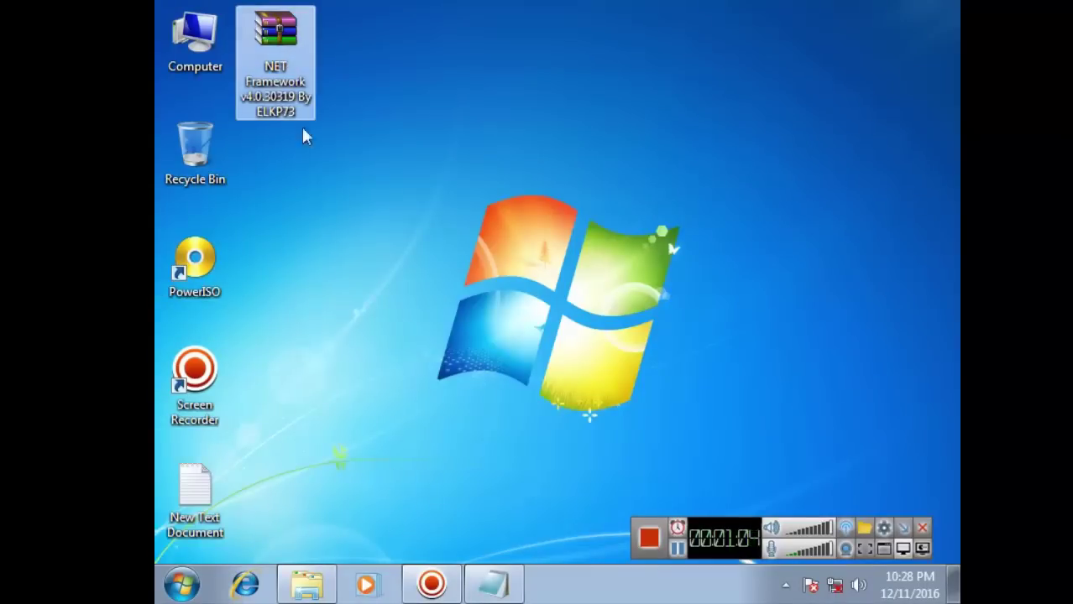
right_click(279, 42)
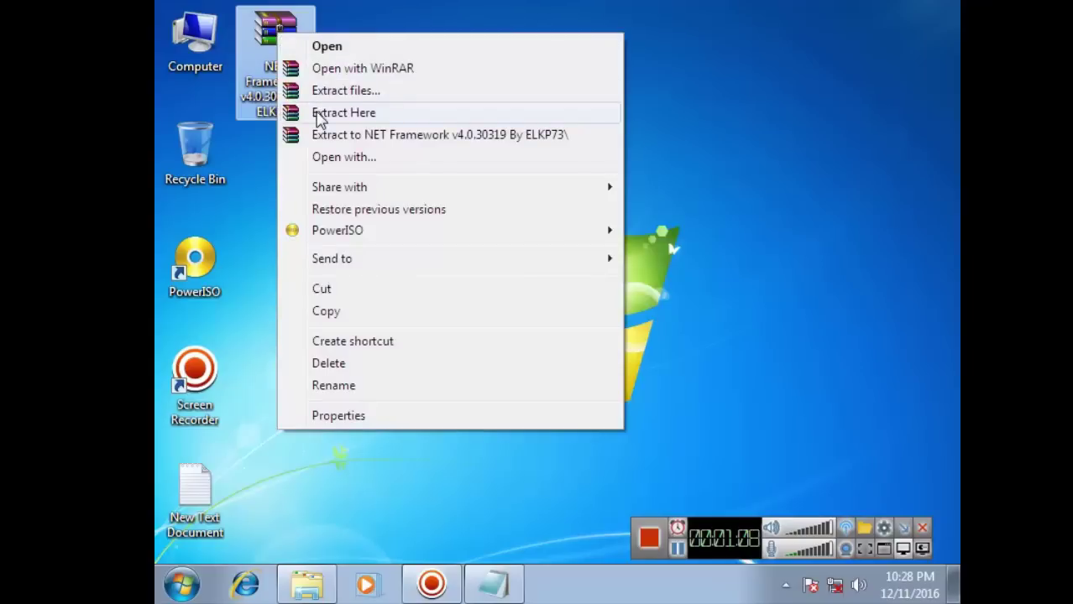
left_click(319, 114)
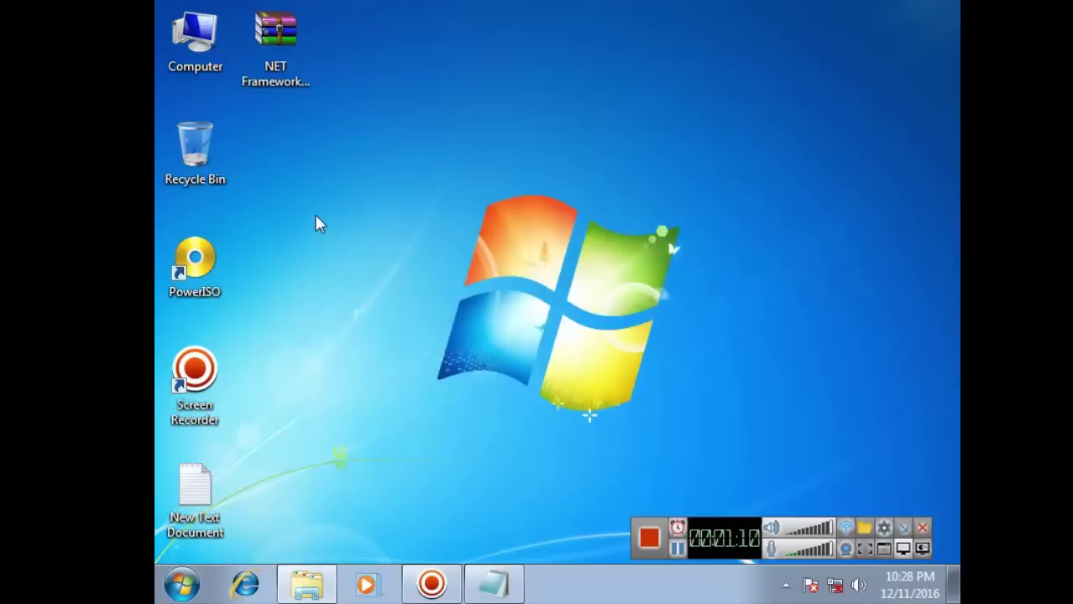
left_click(273, 180)
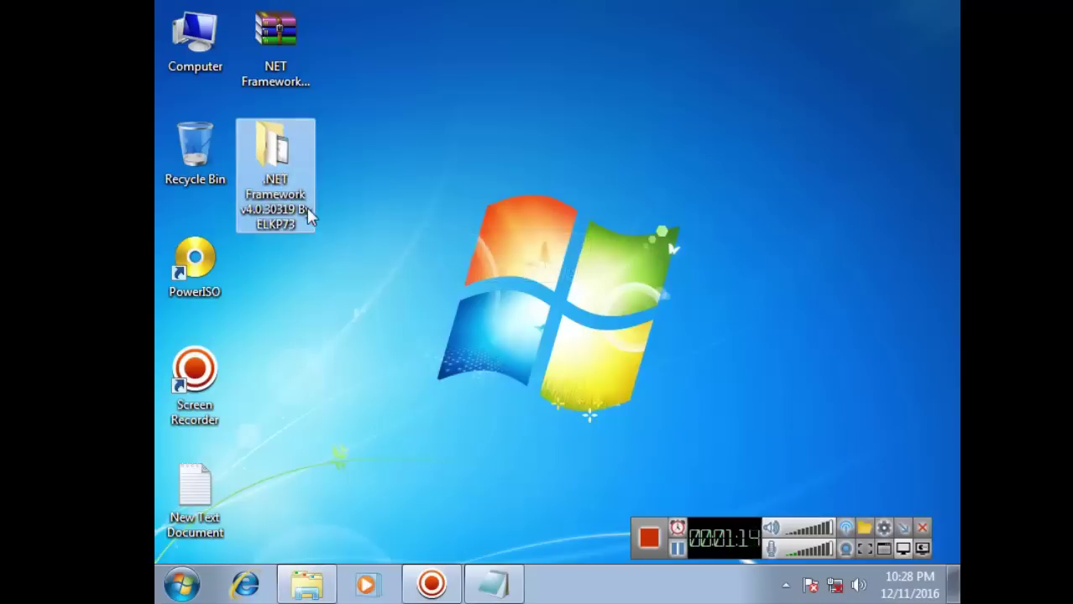
Open the extracted .NET Framework v4.0.30319 By ELKP73 folder in a maximized window and launch its Framework v4.0.30319 by ELKP73 installer.
double_click(272, 162)
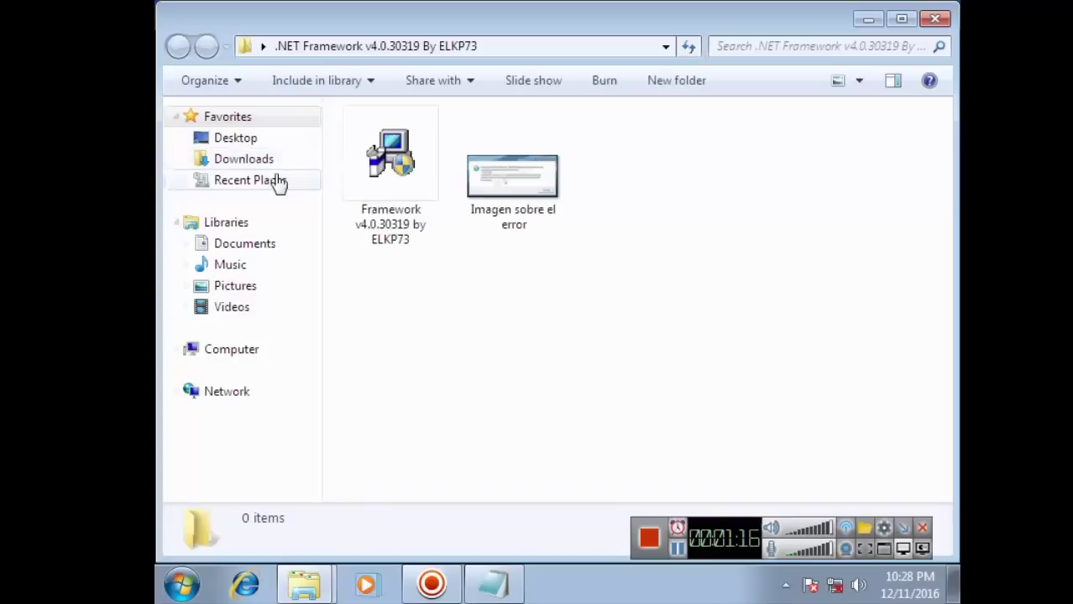
left_click(899, 20)
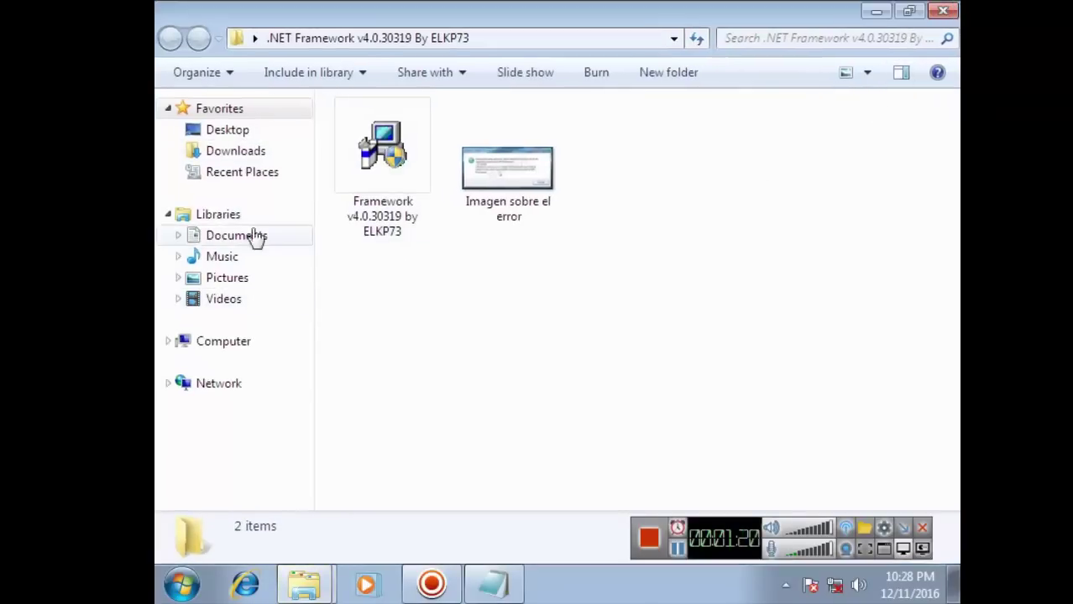
left_click(395, 160)
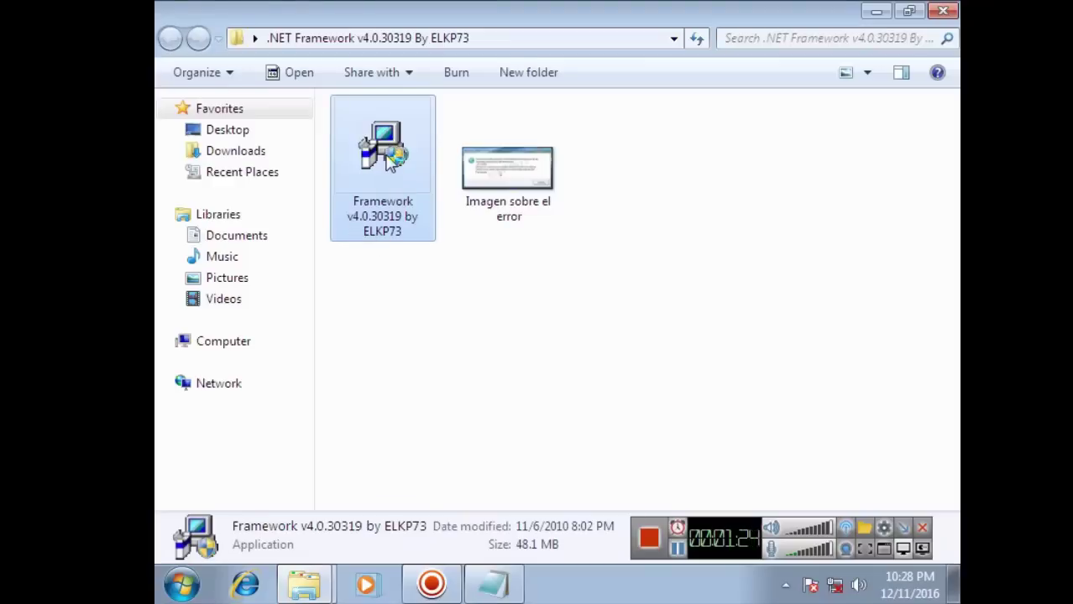
double_click(391, 161)
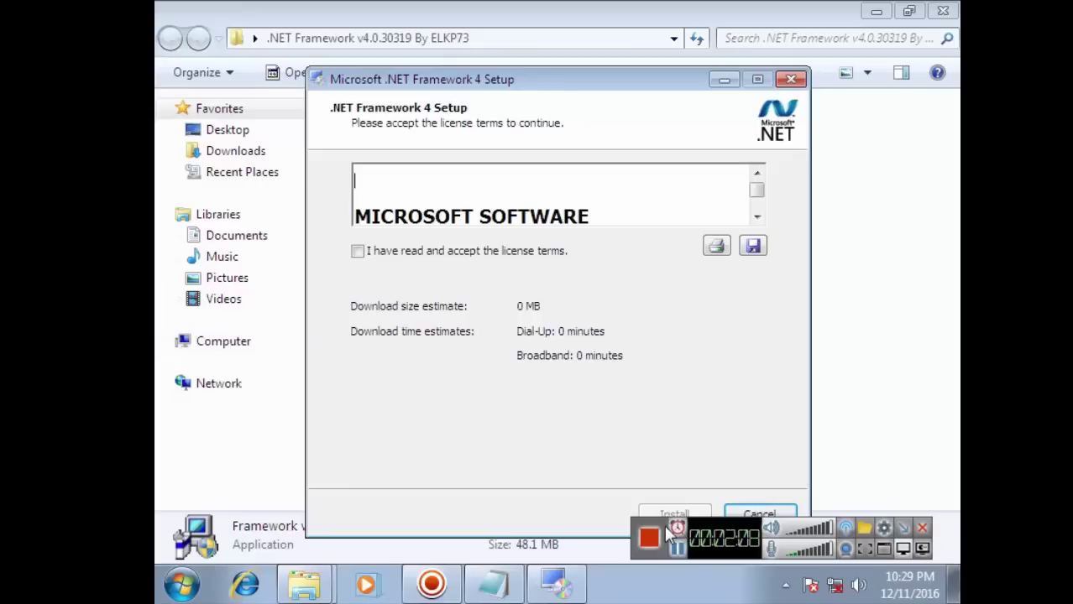
Accept the license terms in the Microsoft .NET Framework 4 Setup and run the installation.
left_click(904, 530)
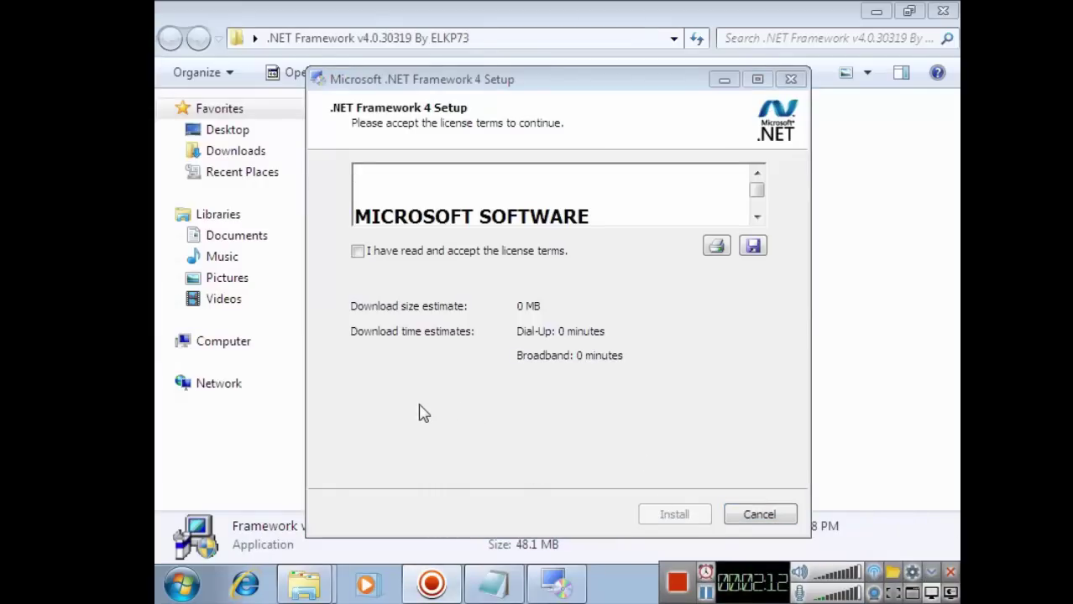
left_click(357, 254)
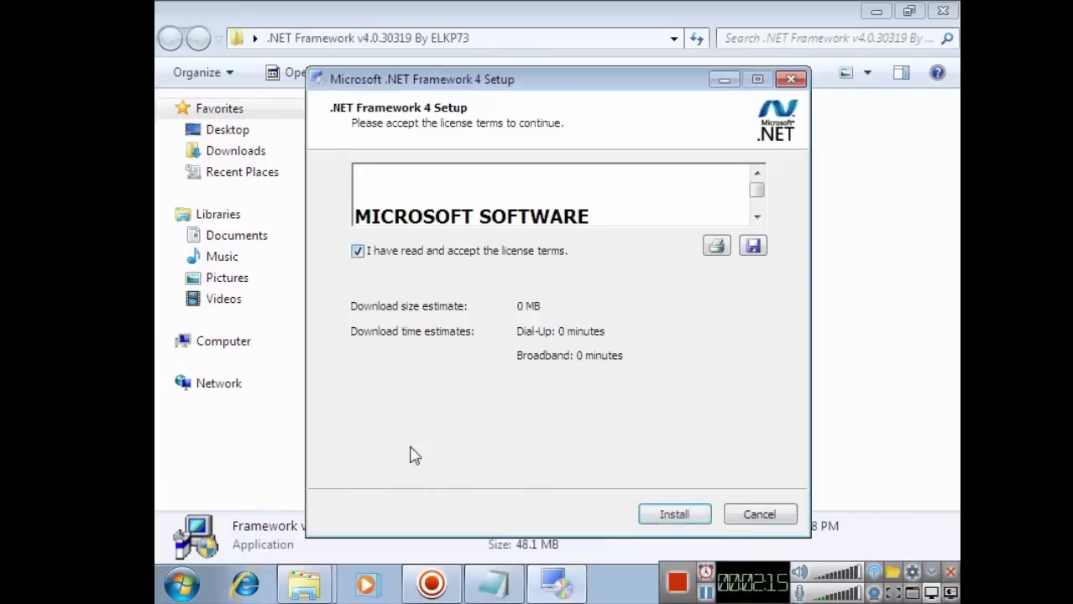
left_click(665, 520)
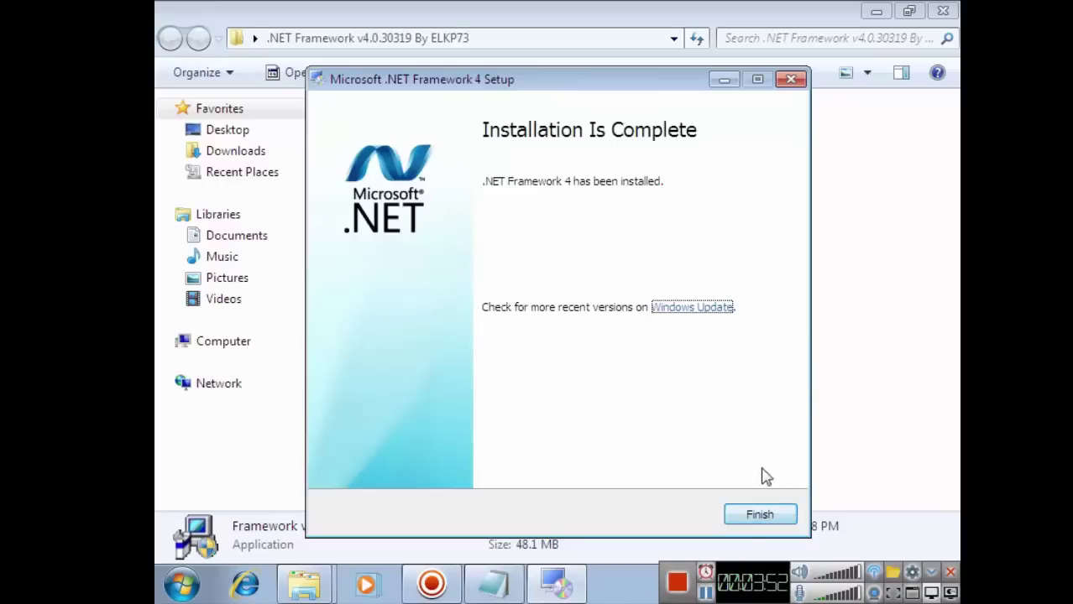
Finish the .NET Framework 4 setup, postpone the computer restart, and minimize the folder window.
left_click(758, 516)
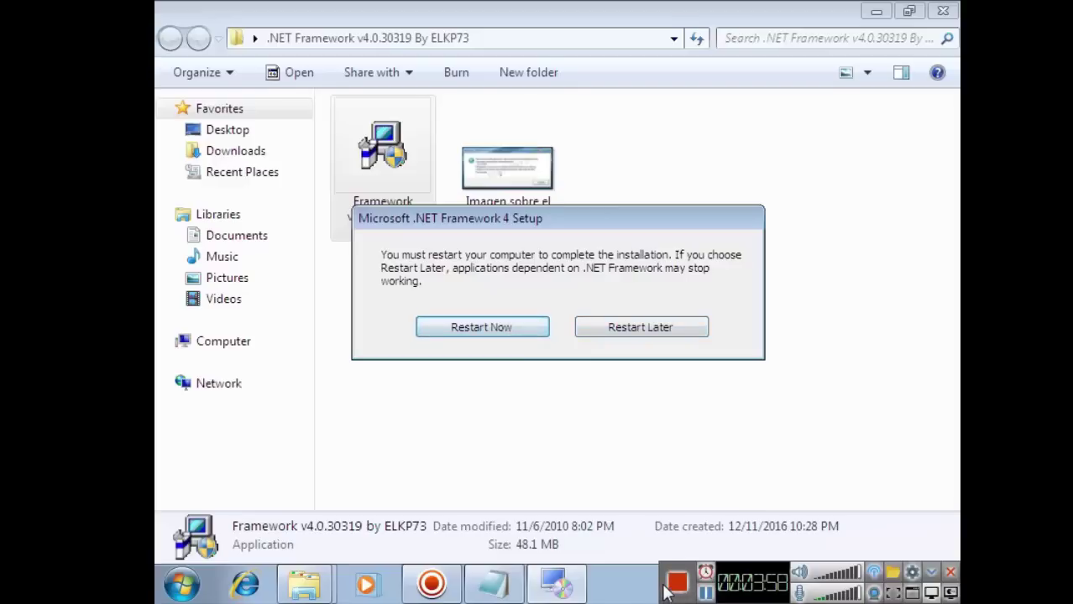
left_click(660, 335)
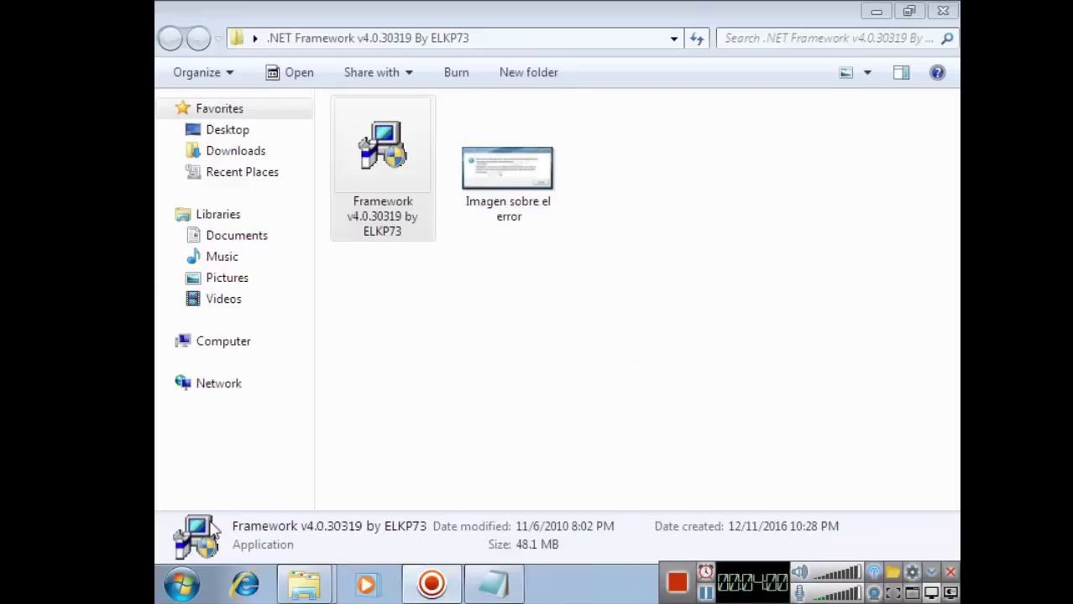
left_click(876, 12)
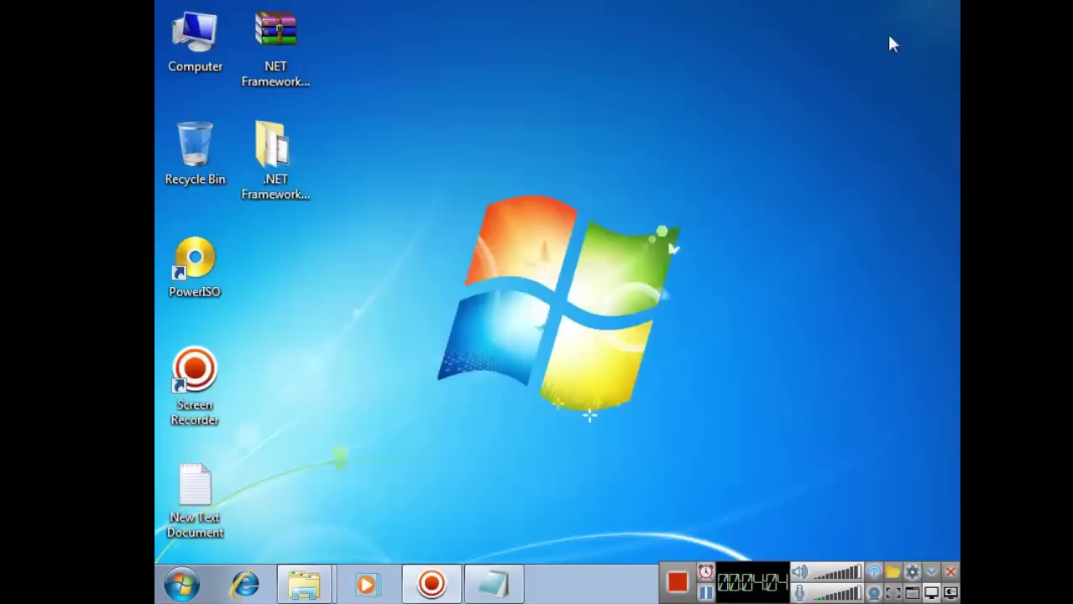